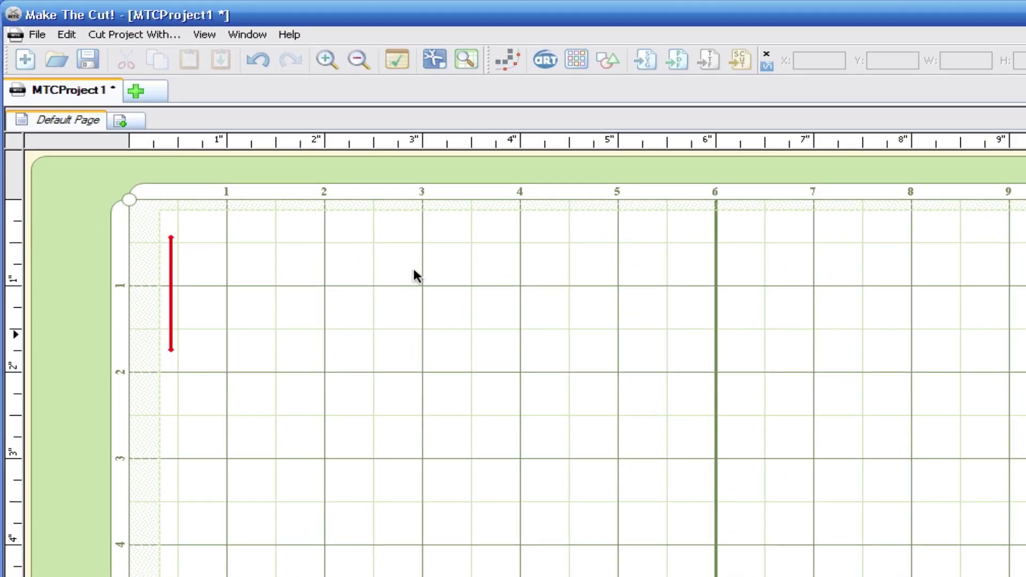
Return the text caret near the mat's left edge and set the Virtual Mat caret size to 1.20 inches.
left_click_drag(339, 310, 420, 304)
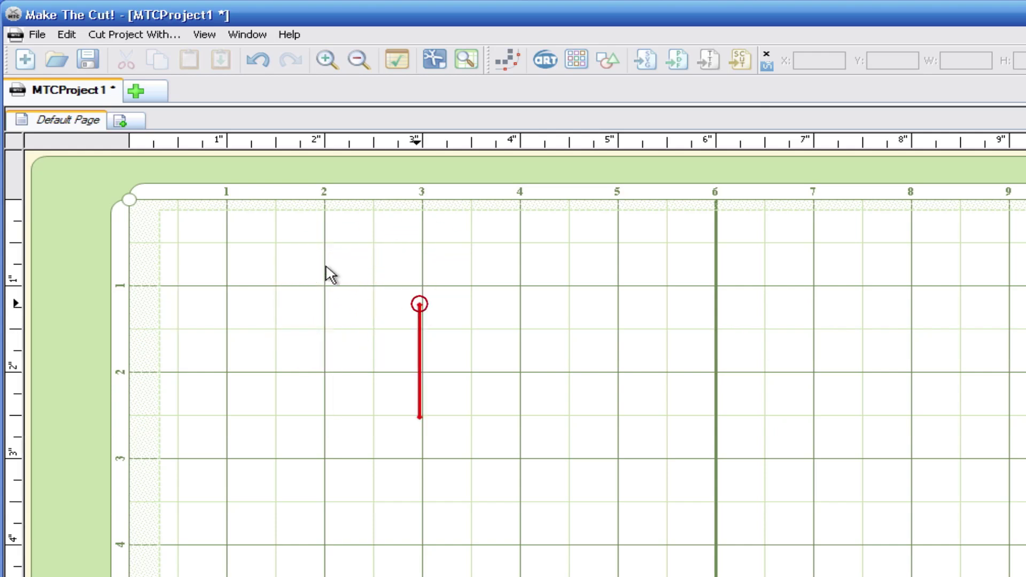
left_click_drag(326, 267, 170, 250)
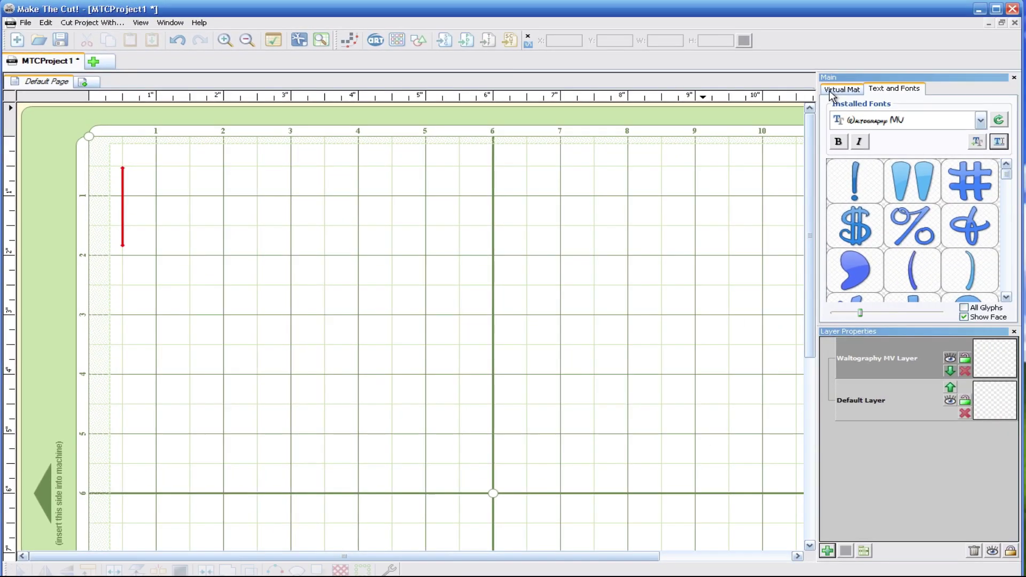
left_click(833, 89)
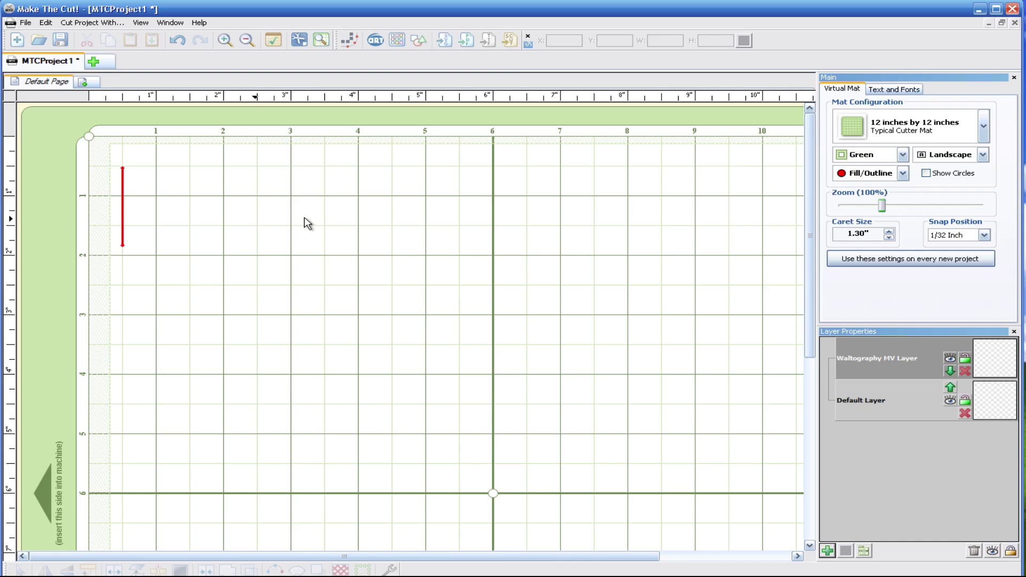
left_click(889, 231)
left_click(889, 231)
left_click(888, 232)
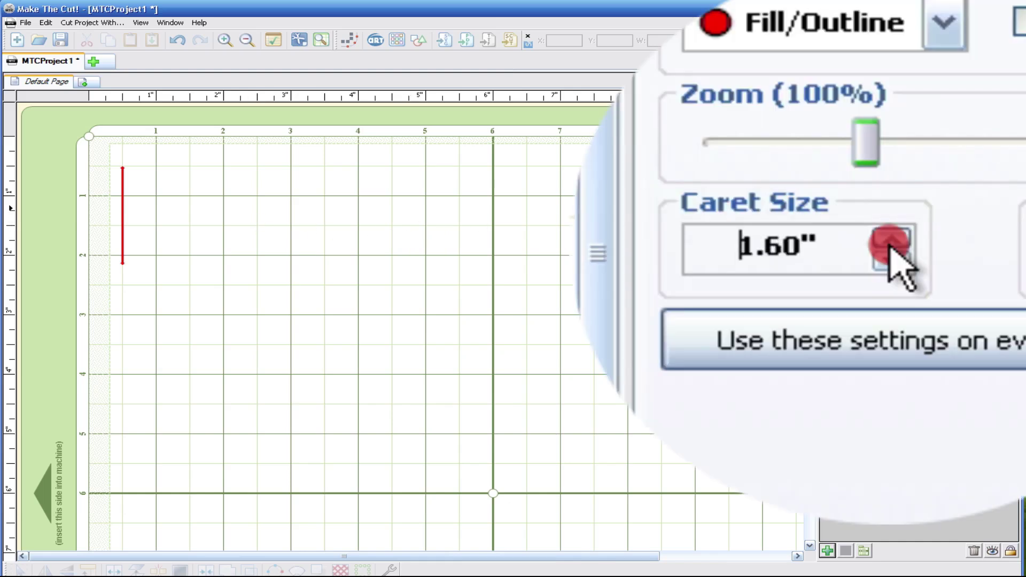
left_click(889, 238)
left_click(889, 238)
left_click(888, 238)
left_click(889, 239)
left_click(888, 231)
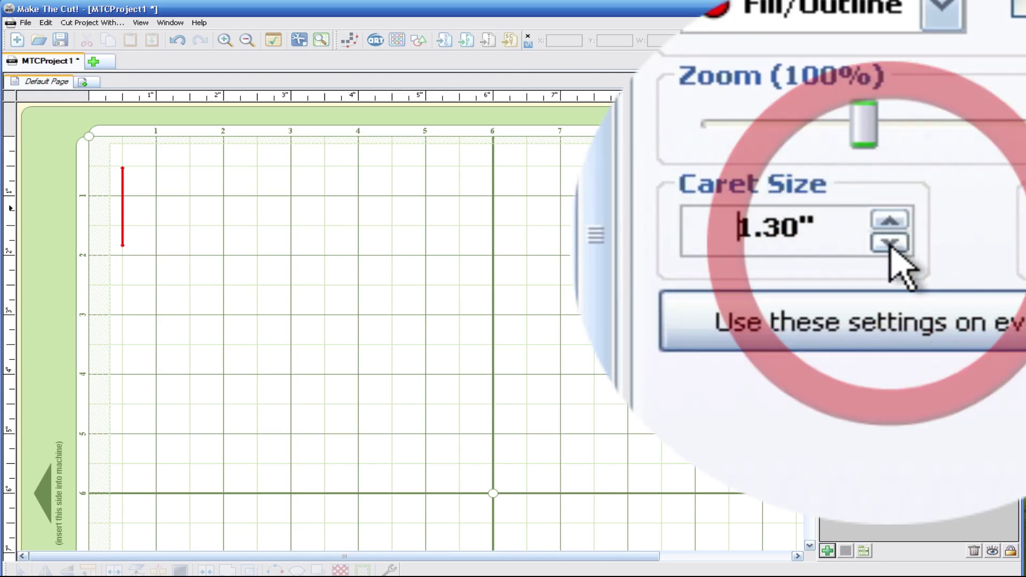
left_click(889, 261)
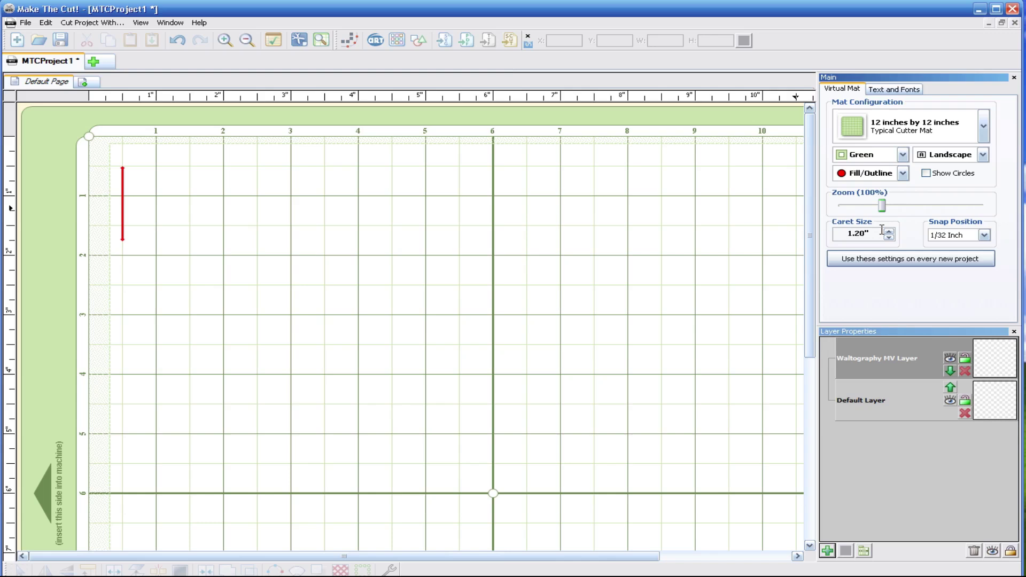
Choose Waltography MV from Installed Fonts and add a text group reading 'Family Vacation' / 'Magical'.
left_click(901, 92)
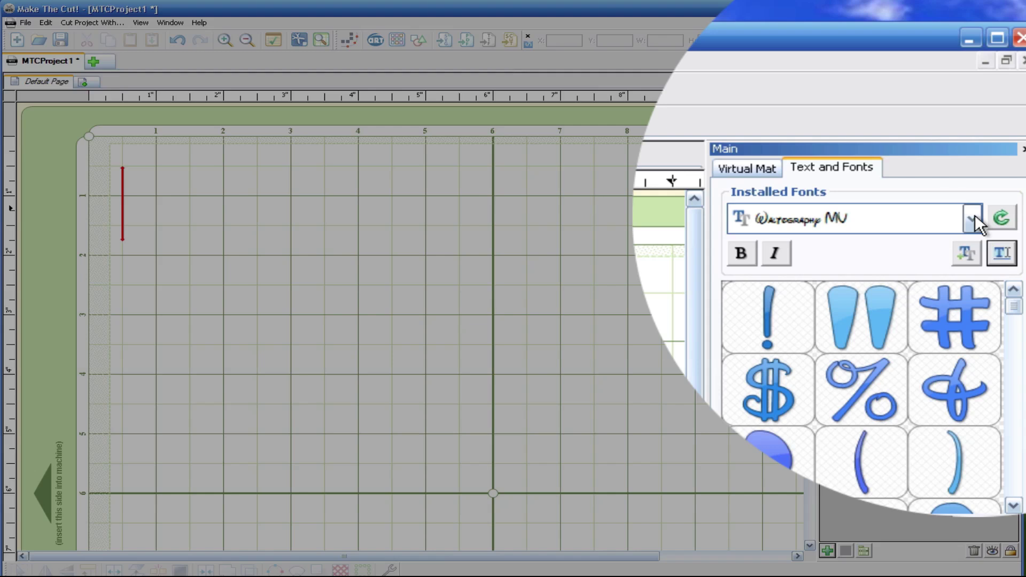
left_click(982, 121)
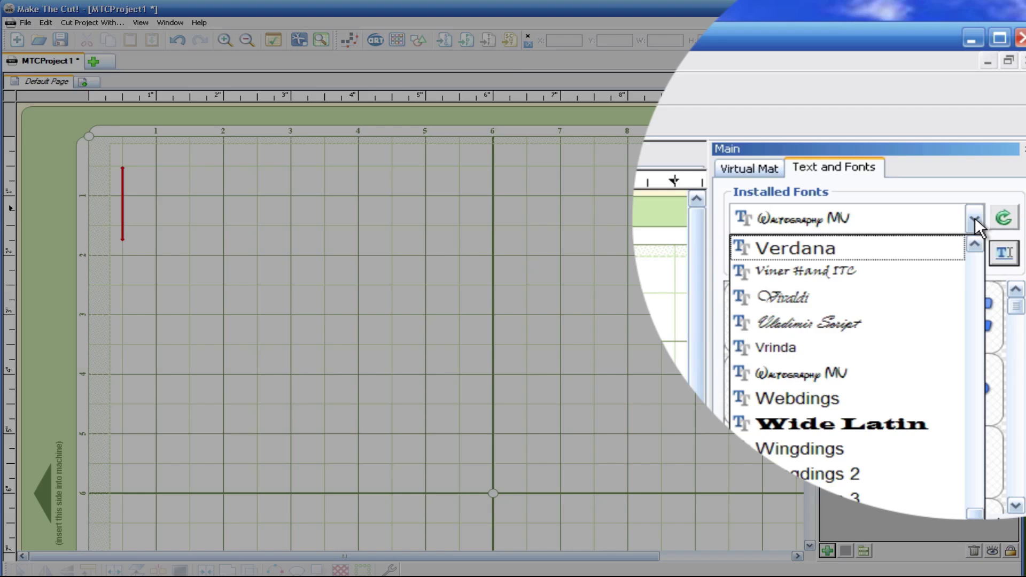
left_click(975, 217)
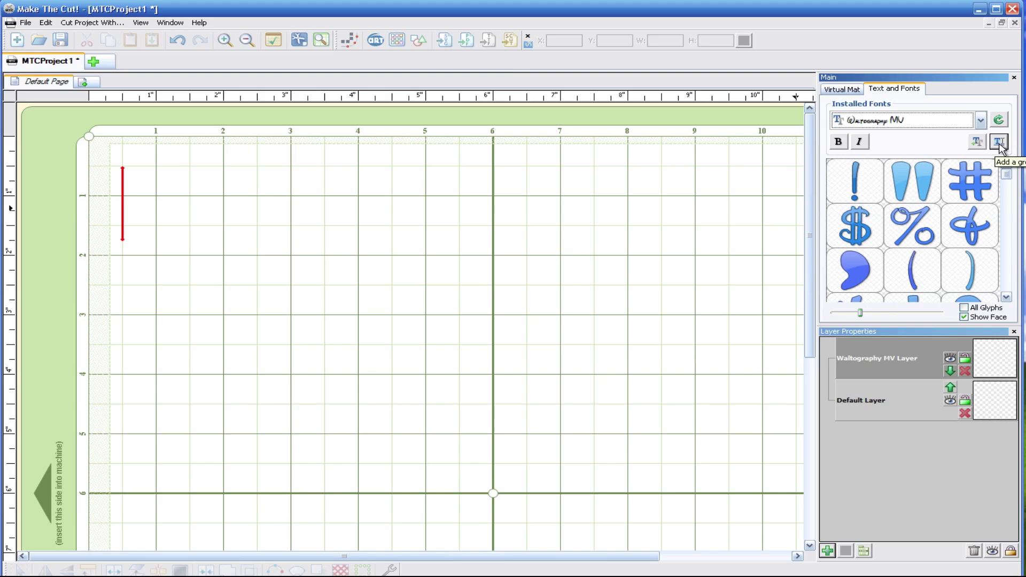
left_click(998, 142)
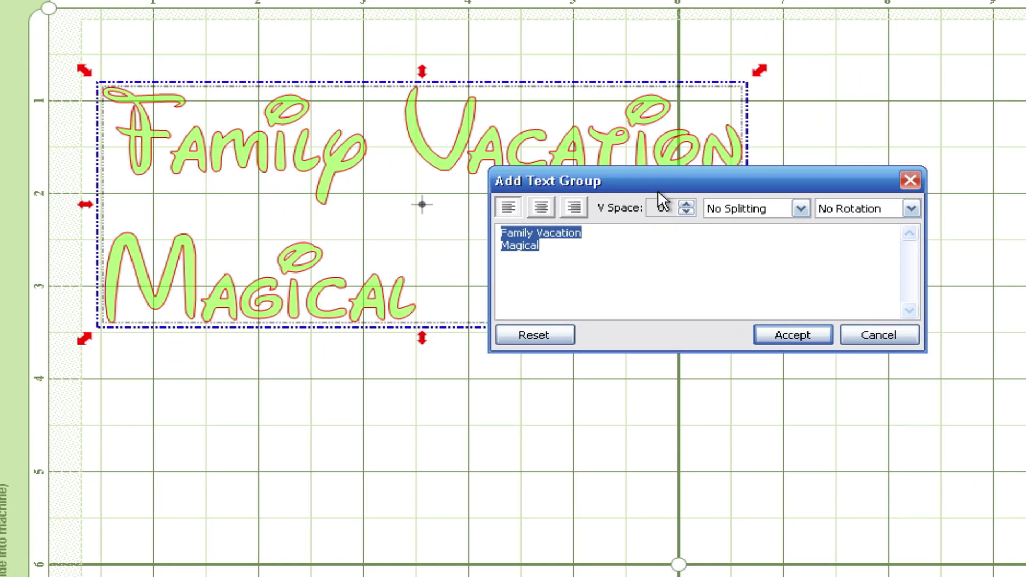
Move the Add Text Group dialog off the lettering and try center and right justification.
left_click_drag(642, 181, 621, 349)
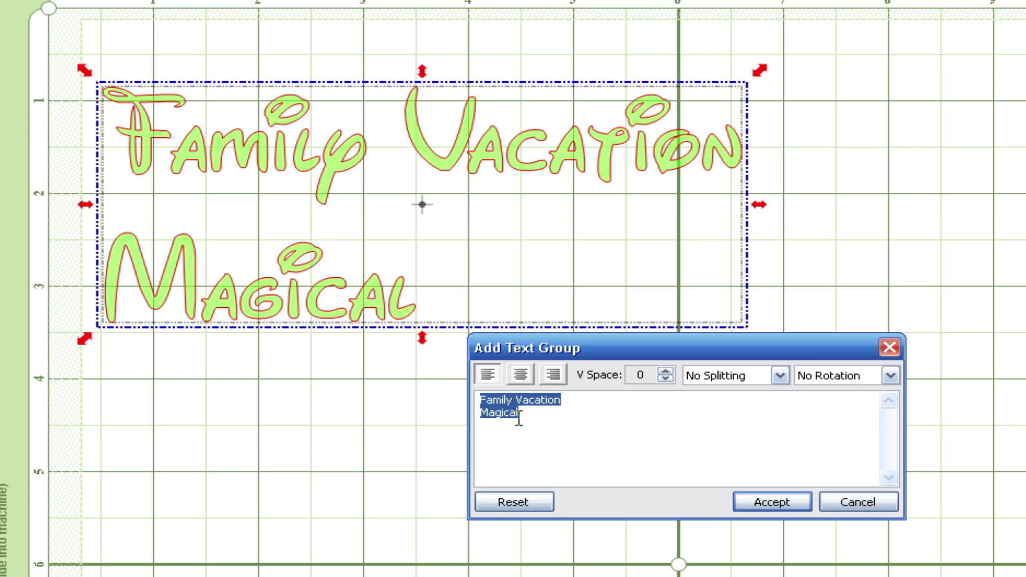
left_click(520, 375)
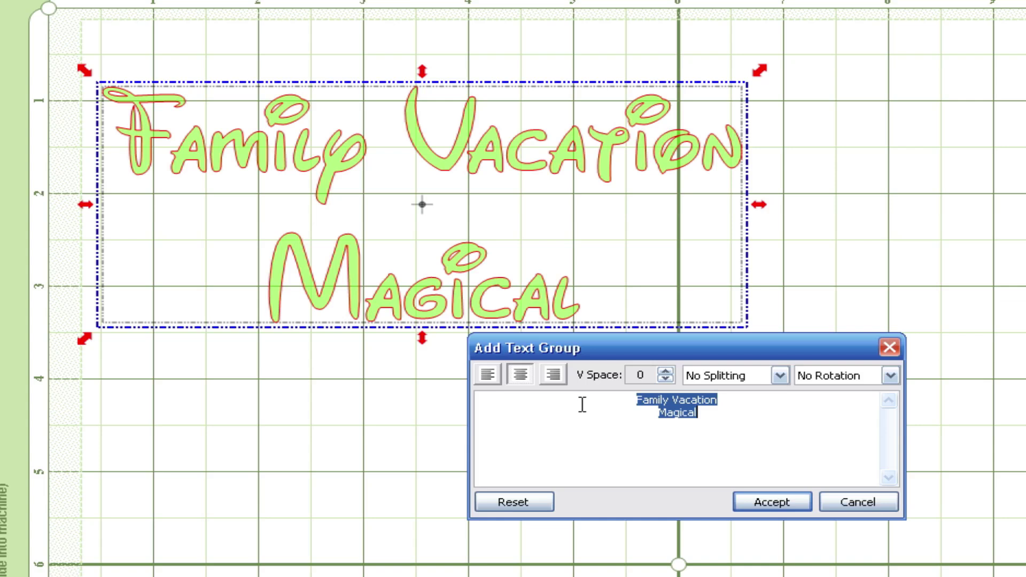
left_click(553, 375)
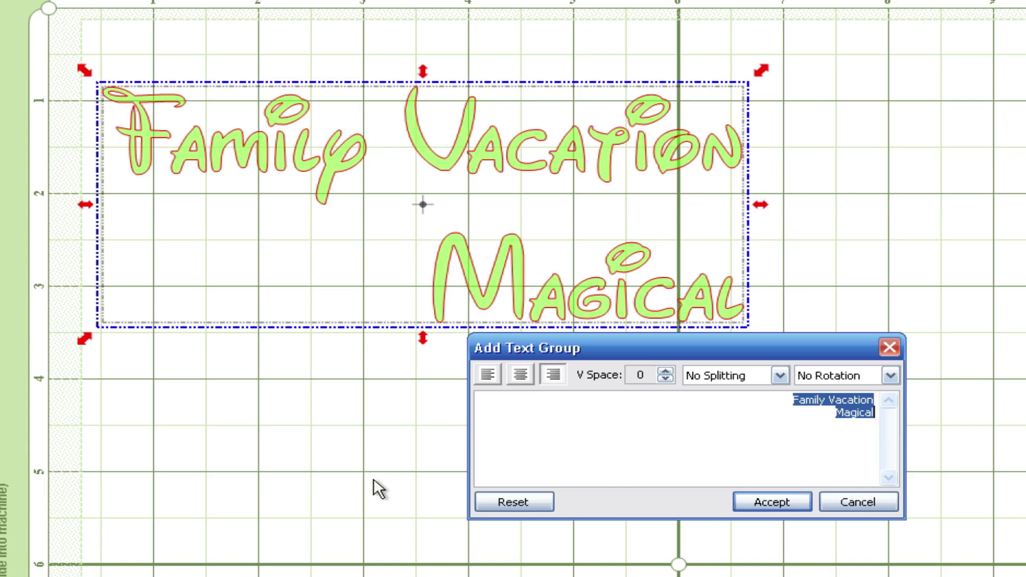
left_click(522, 378)
Return the lines to left justification and test wider line spacing before settling back at 3.
left_click(497, 373)
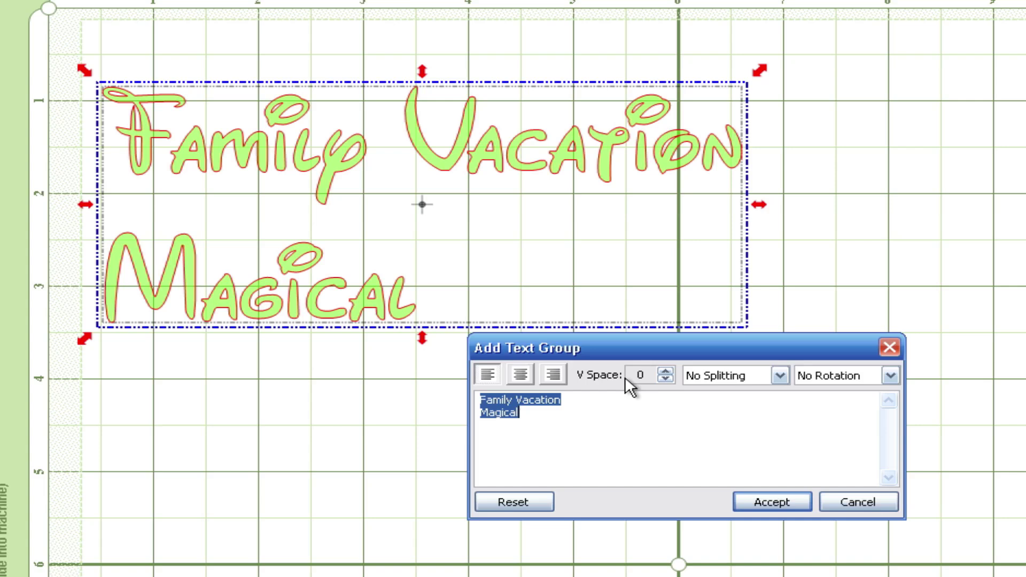
left_click(664, 371)
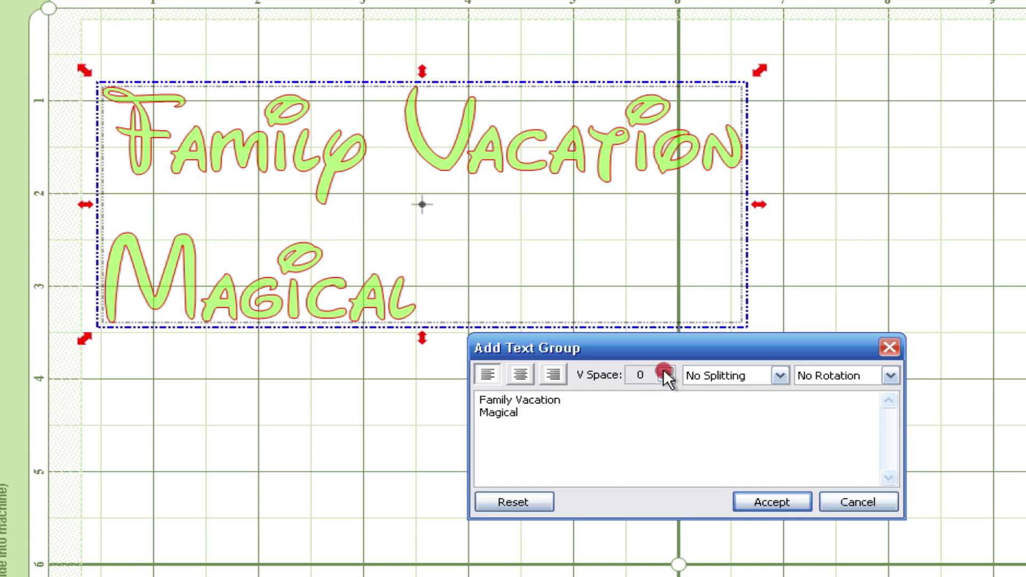
left_click(664, 370)
left_click(664, 371)
left_click(664, 371)
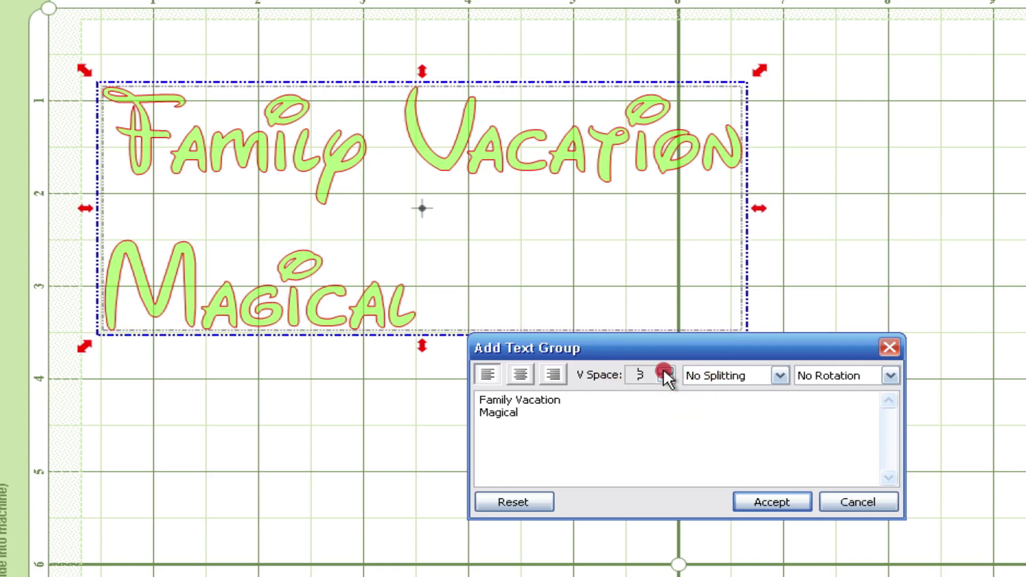
left_click(663, 371)
left_click(664, 371)
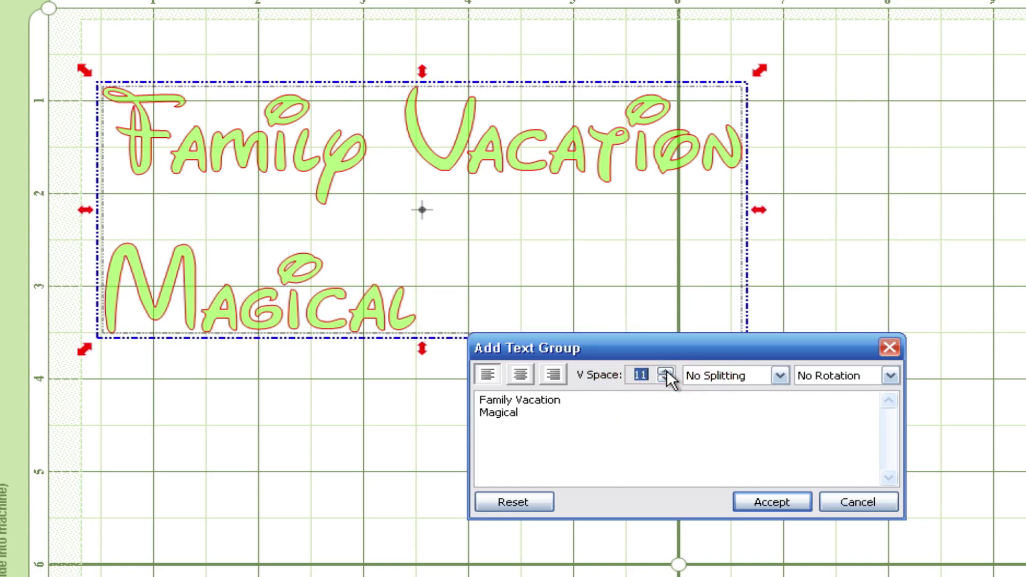
left_click(665, 379)
left_click(665, 379)
left_click(665, 379)
left_click(665, 379)
left_click(666, 379)
left_click(665, 379)
left_click(665, 379)
left_click(665, 379)
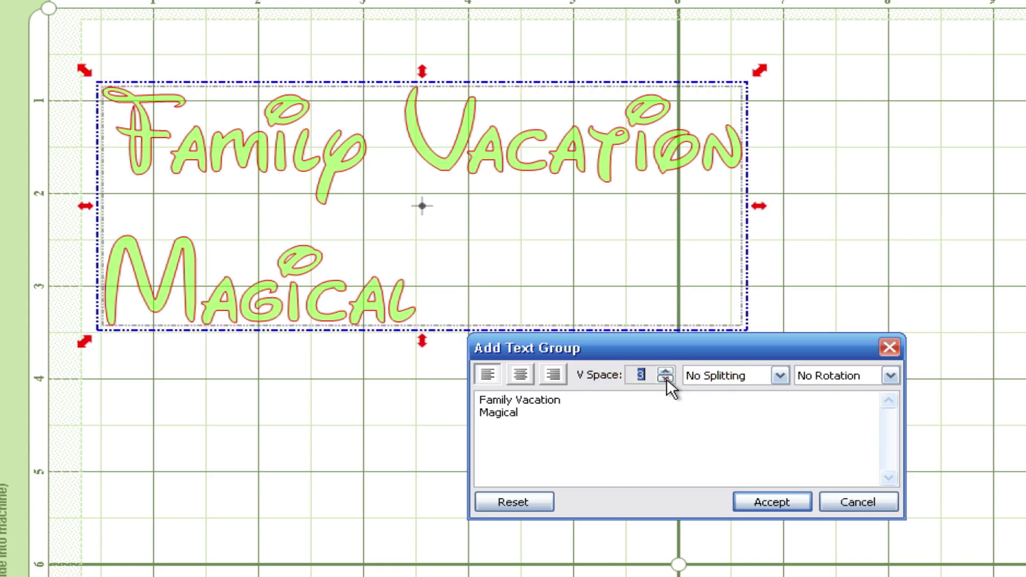
left_click(665, 379)
left_click(665, 379)
Tighten the V Space line spacing into negative values, finishing at -12.
left_click(665, 379)
left_click(665, 379)
left_click(665, 379)
left_click(665, 379)
left_click(666, 378)
left_click(666, 379)
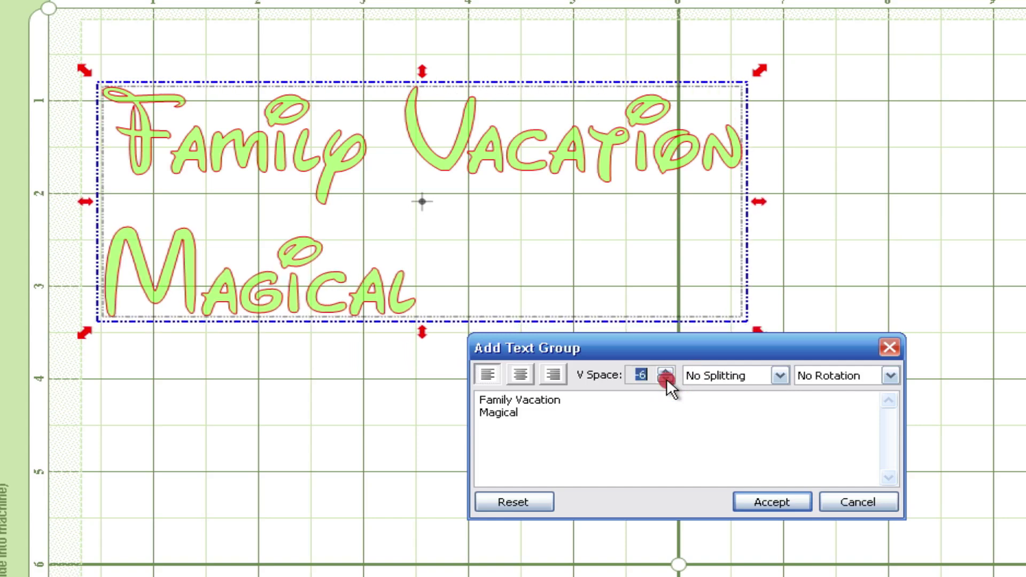
left_click(665, 379)
left_click(665, 379)
left_click(665, 379)
left_click(666, 379)
left_click(665, 379)
left_click(666, 379)
left_click(665, 379)
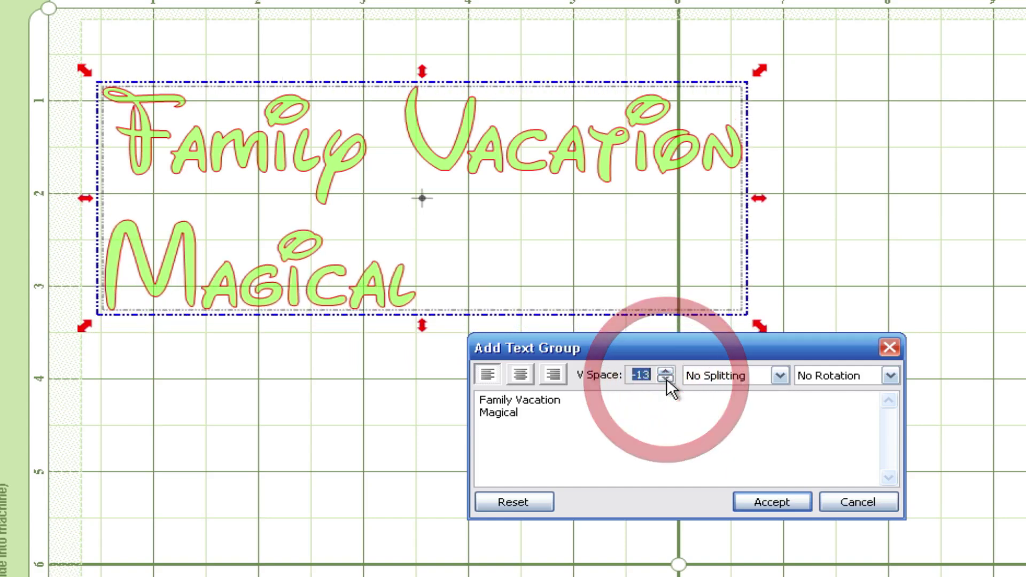
left_click(665, 379)
left_click(665, 379)
left_click(666, 378)
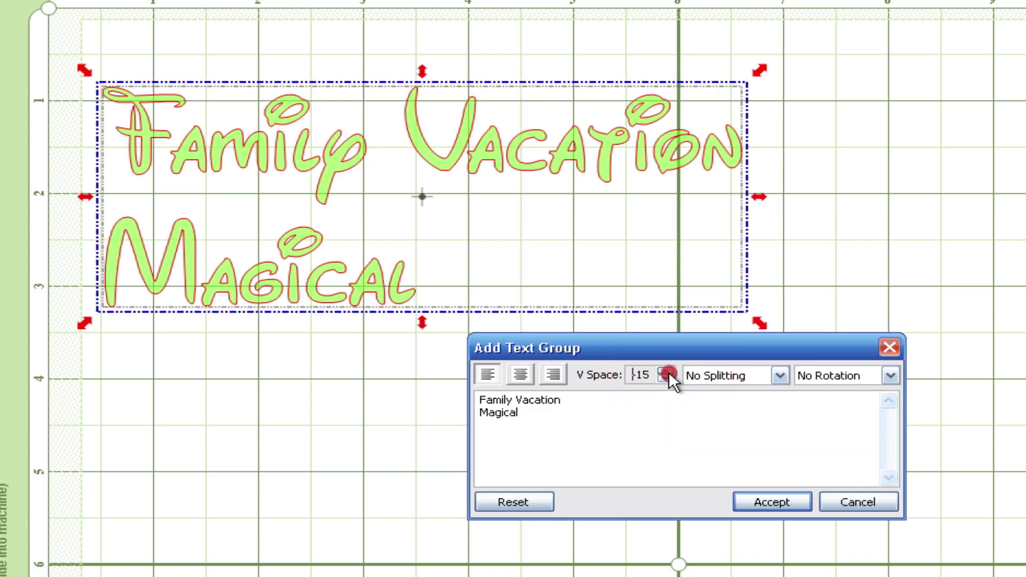
left_click(669, 372)
left_click(669, 372)
left_click(669, 372)
left_click(668, 372)
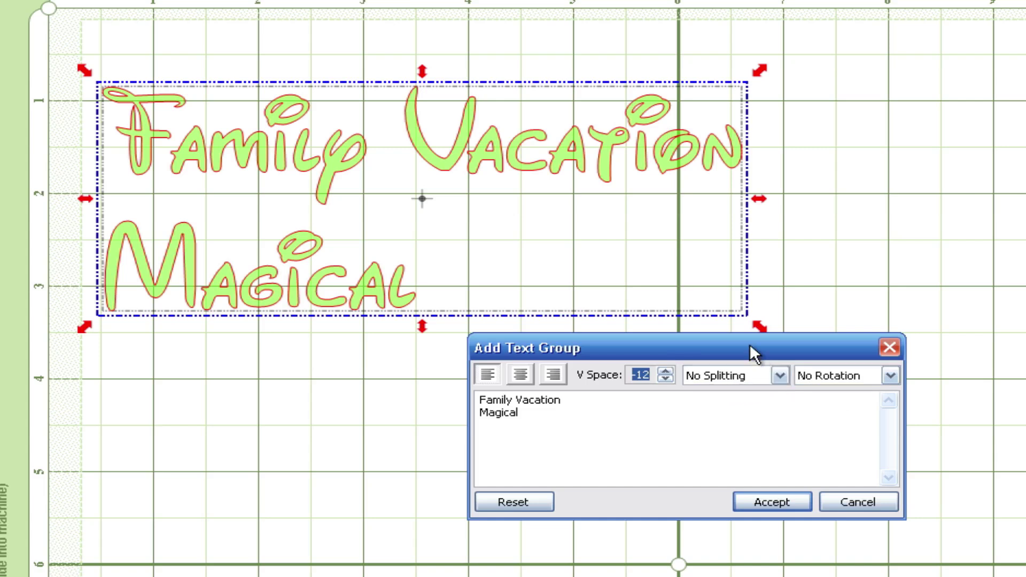
Apply Split By Lines and drag 'Family Vacation' to show it moves on its own.
left_click_drag(749, 344, 749, 373)
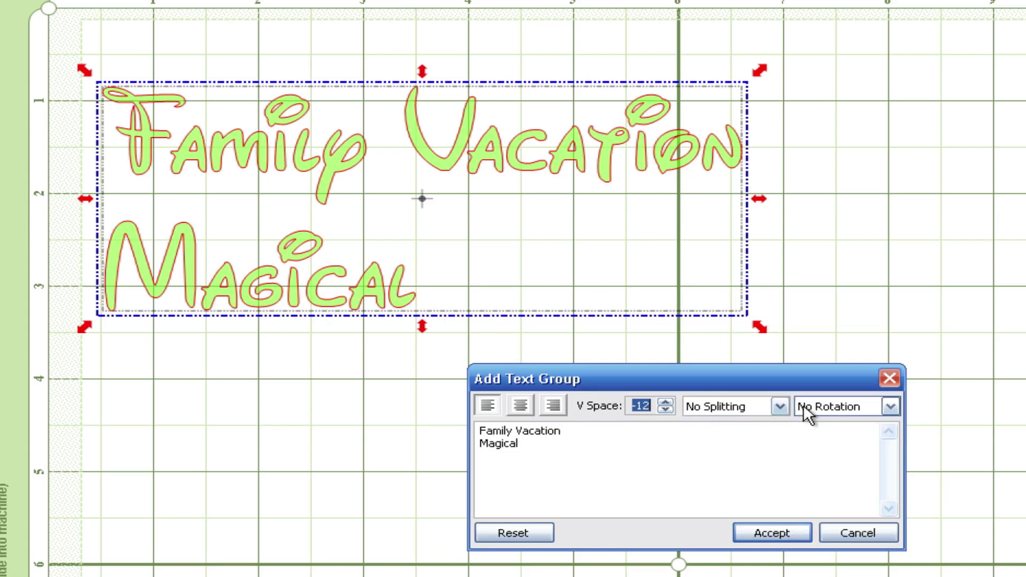
left_click(786, 406)
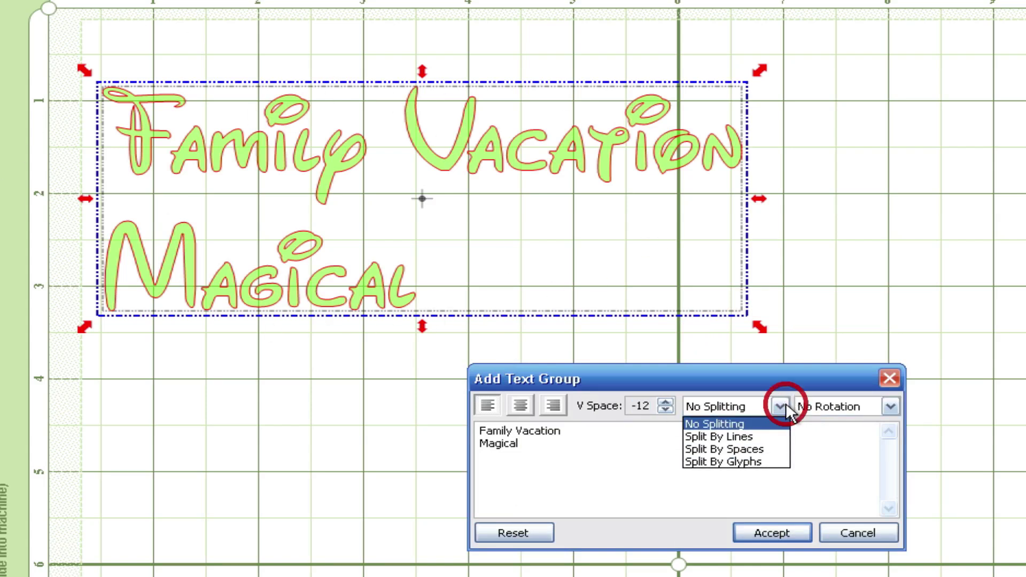
left_click(764, 437)
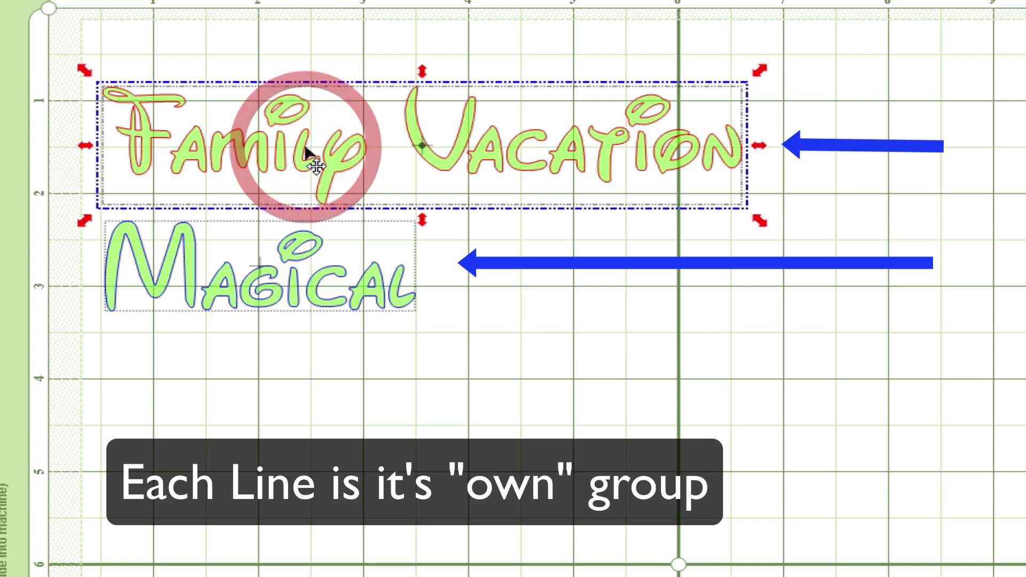
mouse_move(305, 149)
left_mouse_down()
mouse_move(428, 146)
mouse_move(292, 149)
left_mouse_up()
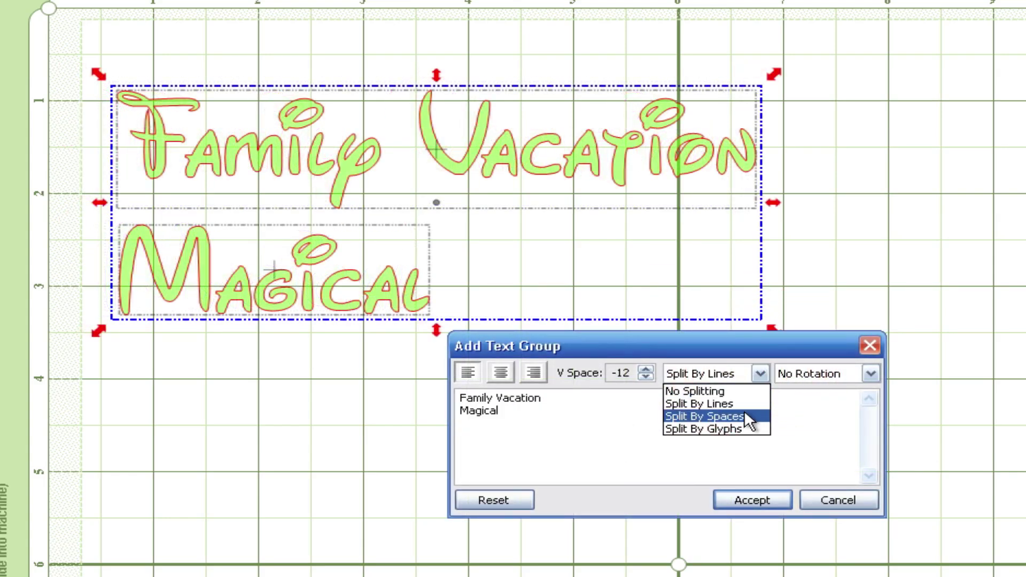
Apply Split By Spaces, move 'Magical' and 'Vacation' lower, and select 'Family' with 'Vacation'.
left_click(748, 417)
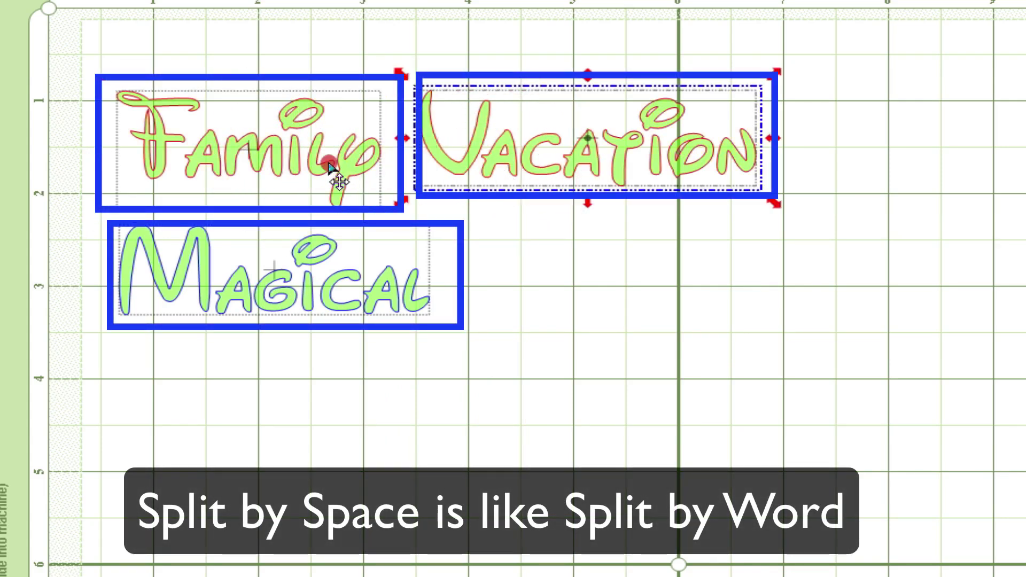
left_click(329, 164)
left_click_drag(356, 317, 368, 365)
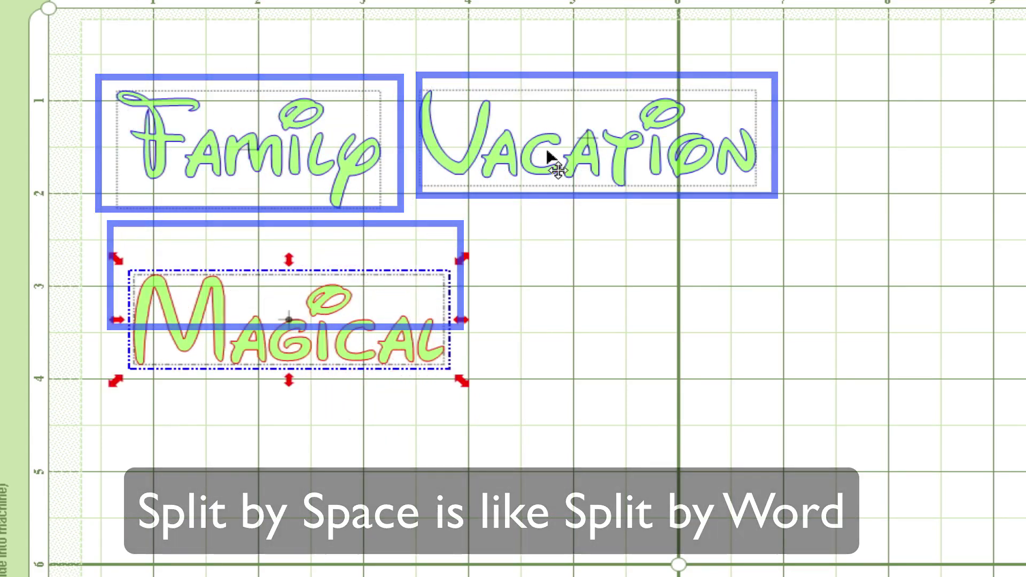
left_click_drag(554, 160, 556, 193)
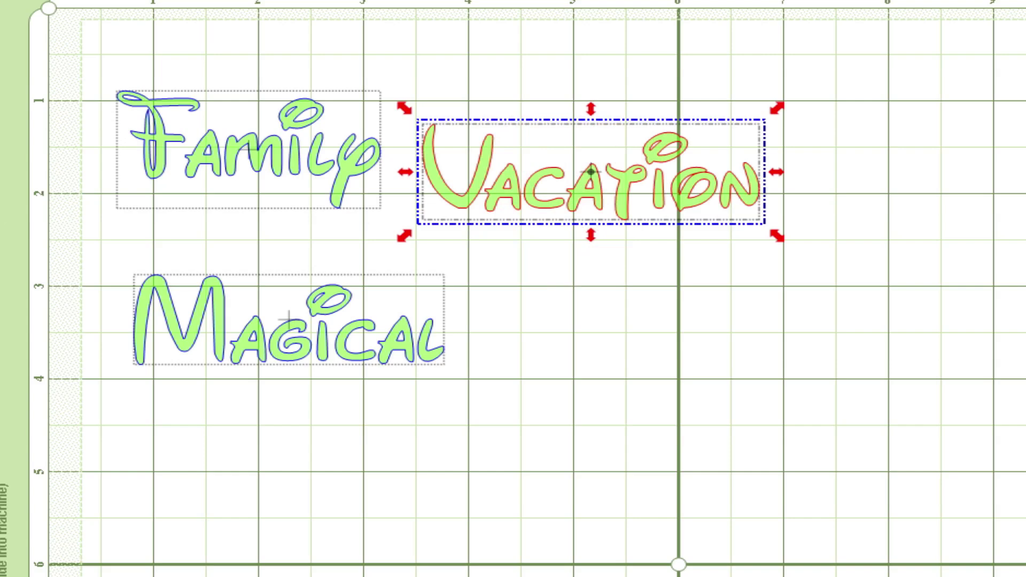
left_click(297, 171, "shift")
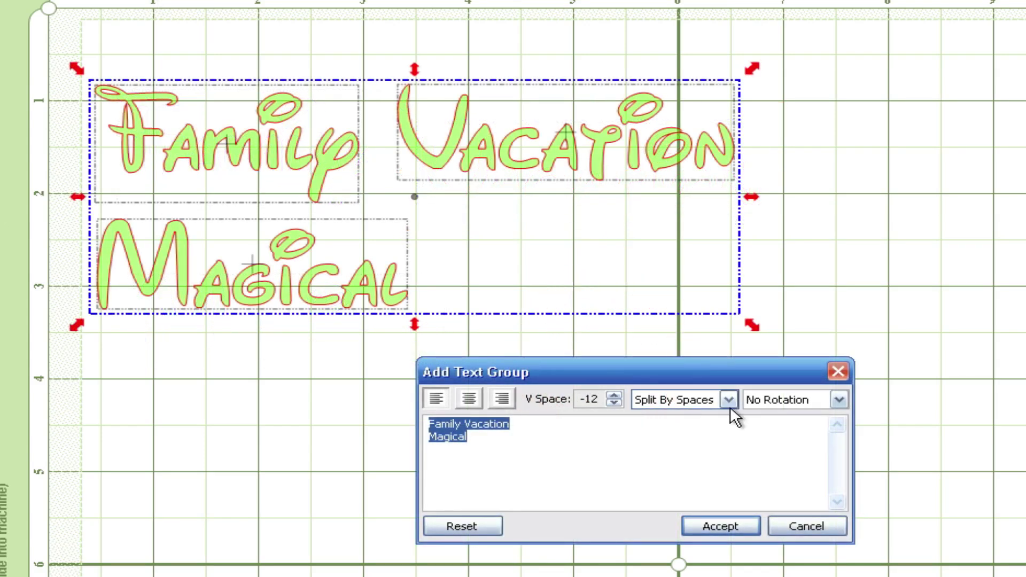
Choose Split By Glyphs and accept it so every letter becomes a separate piece.
left_click(729, 402)
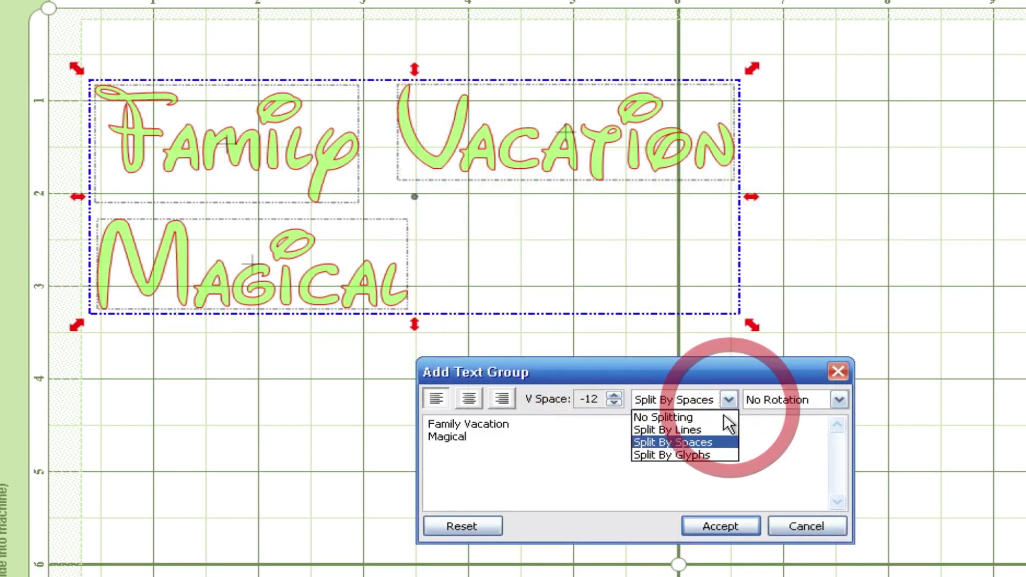
left_click(707, 457)
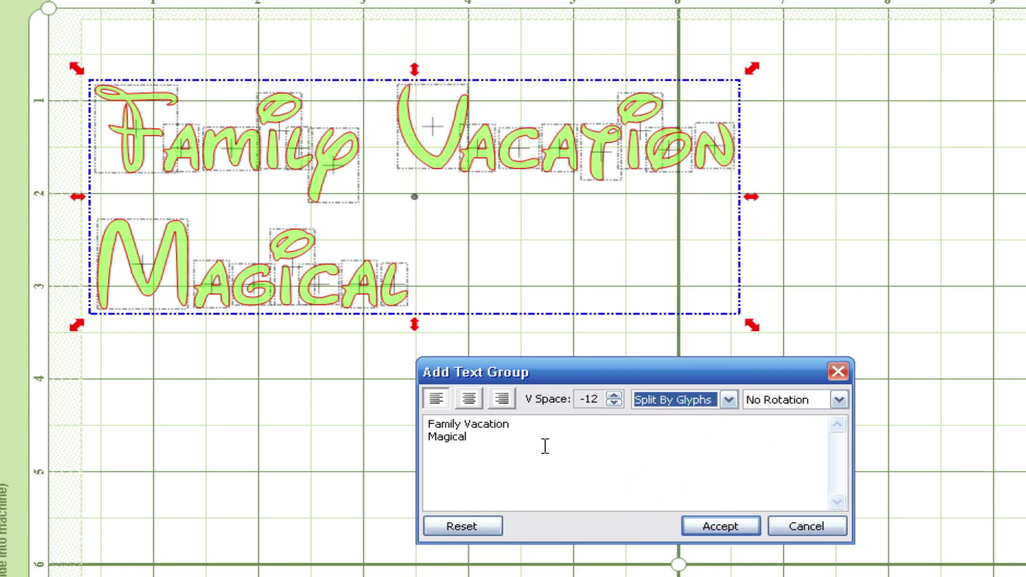
left_click(729, 528)
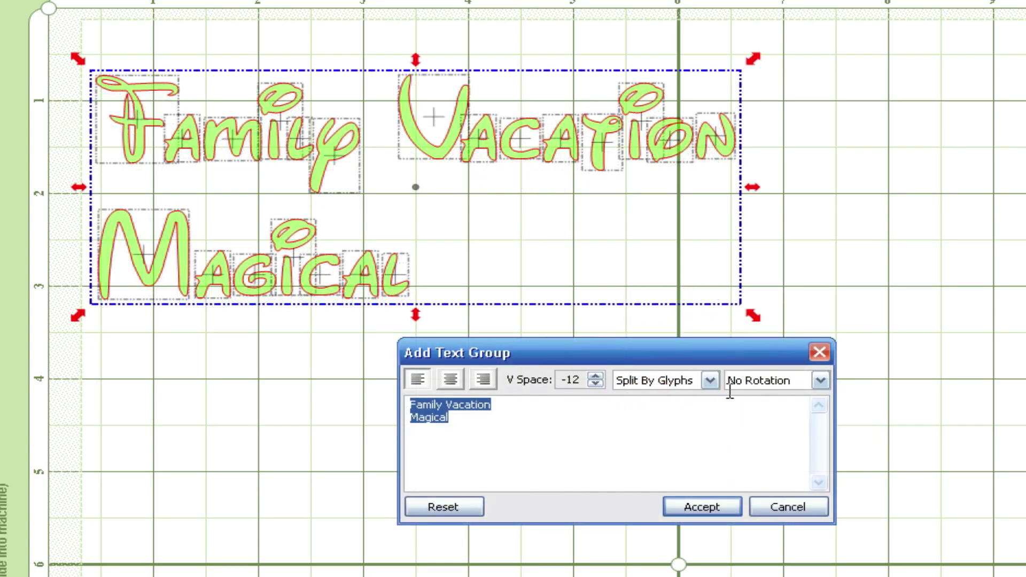
Try the Rotate Left and then Rotate Right letter rotation options.
left_click(820, 380)
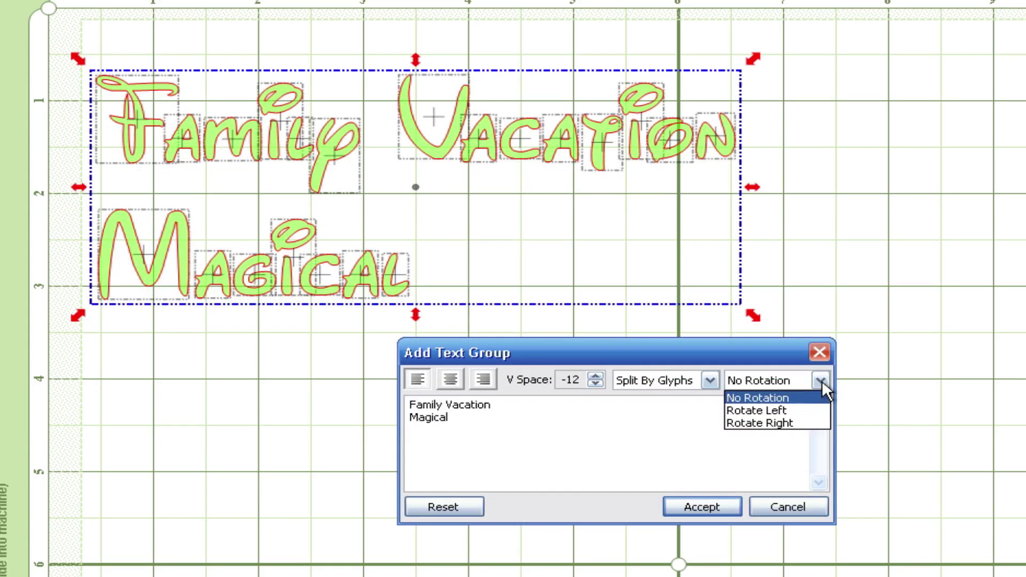
left_click(807, 410)
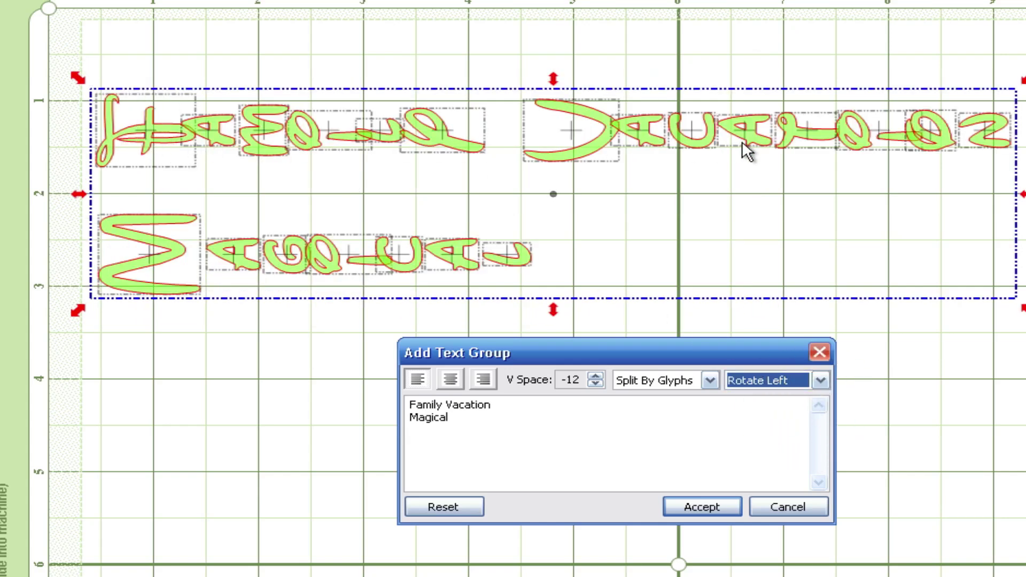
left_click(820, 379)
left_click(797, 418)
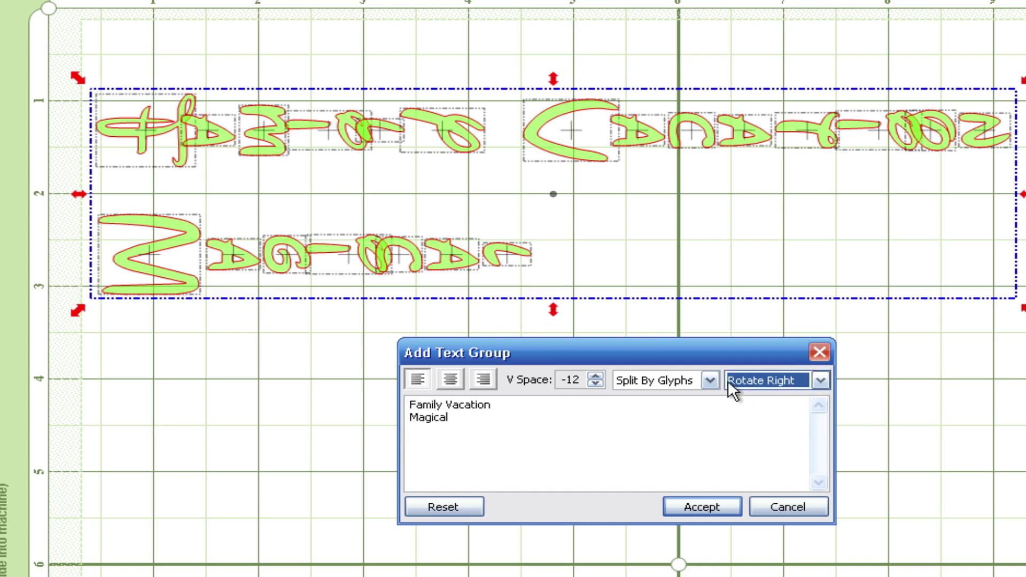
Set No Splitting and reset the text group, leaving an empty text box.
left_click(710, 380)
left_click(688, 396)
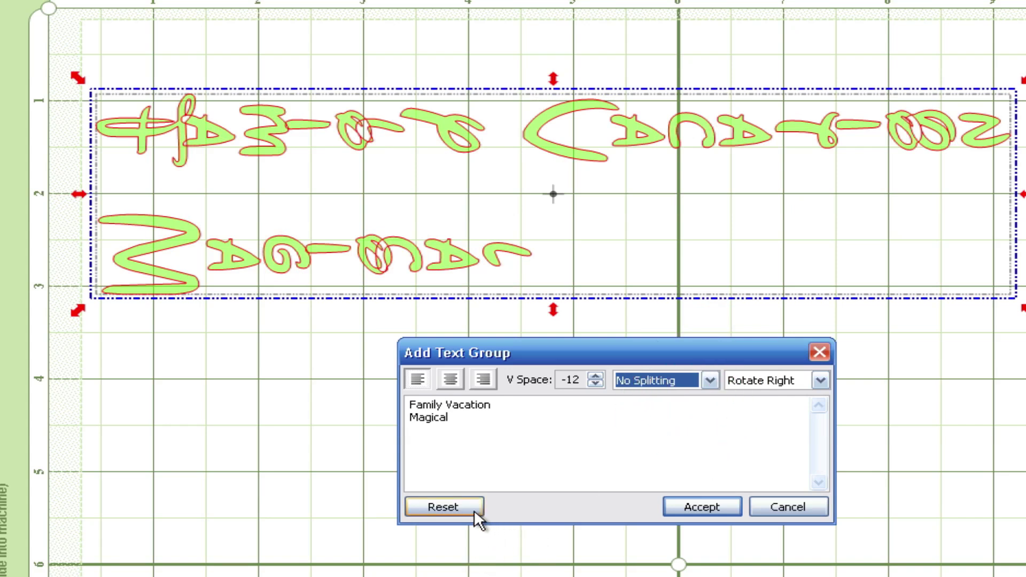
left_click(451, 508)
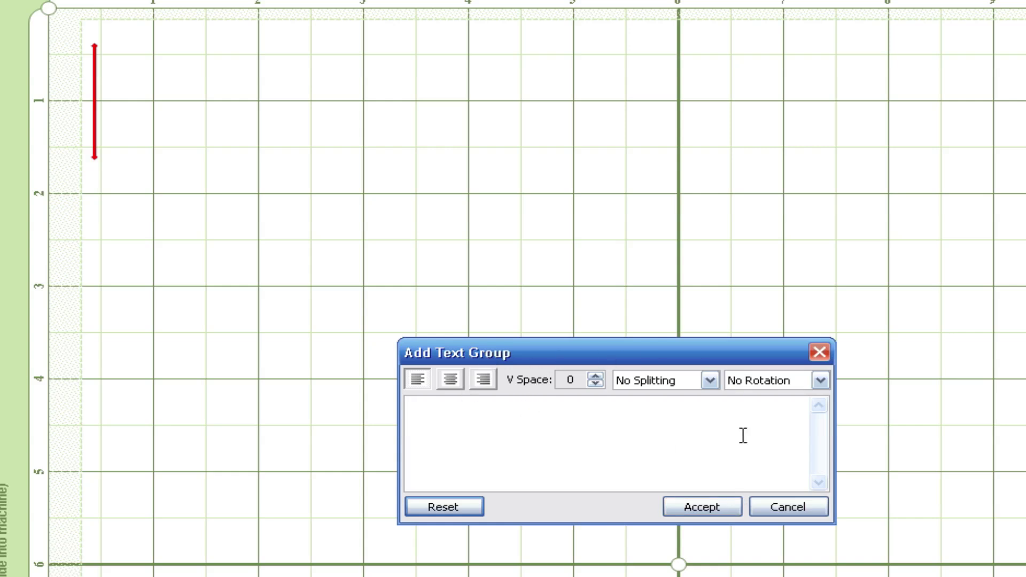
left_click(611, 438)
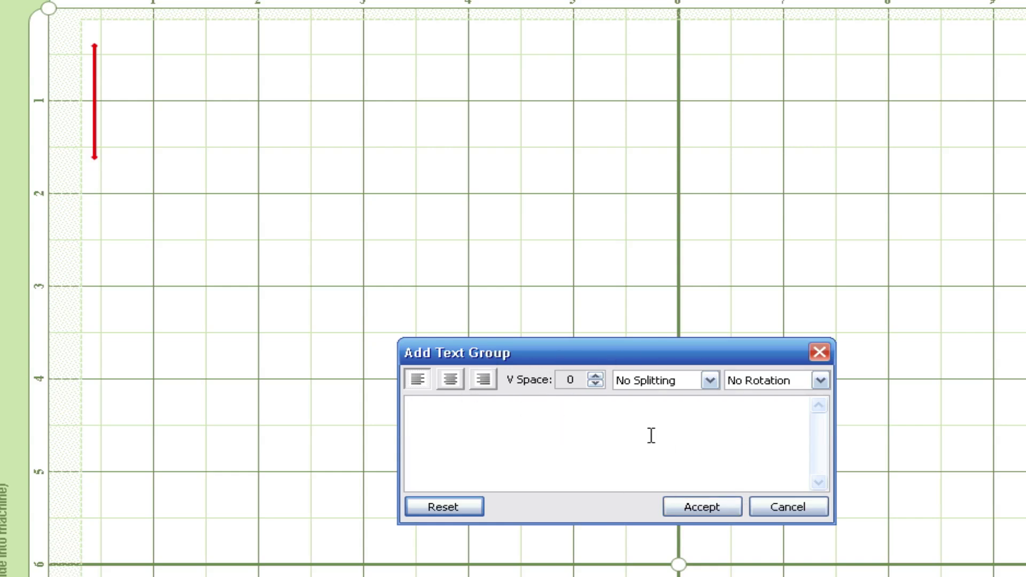